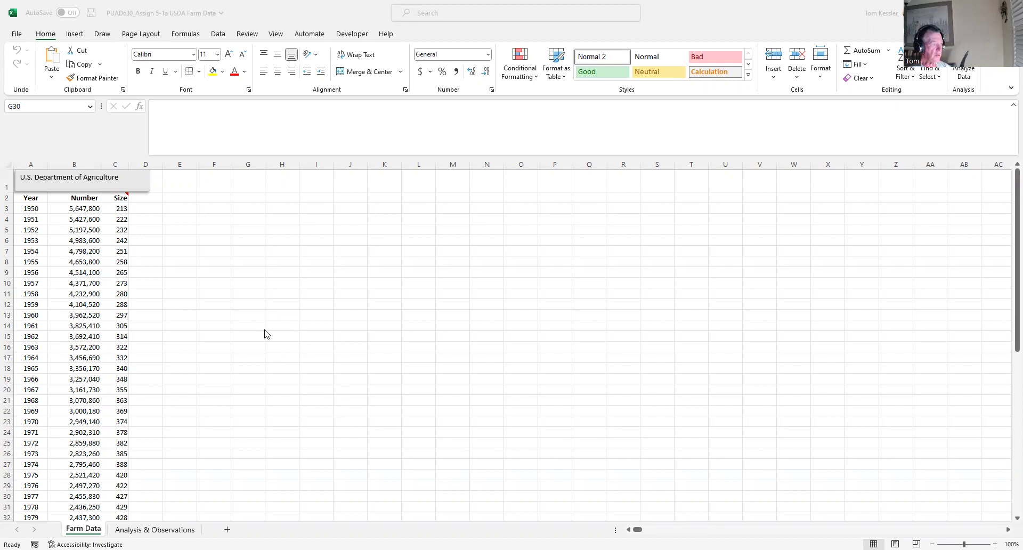
- Look through the yearly farm number and size records on the Farm Data sheet down to 2008
scroll(257, 350, down, 4)
scroll(256, 352, down, 9)
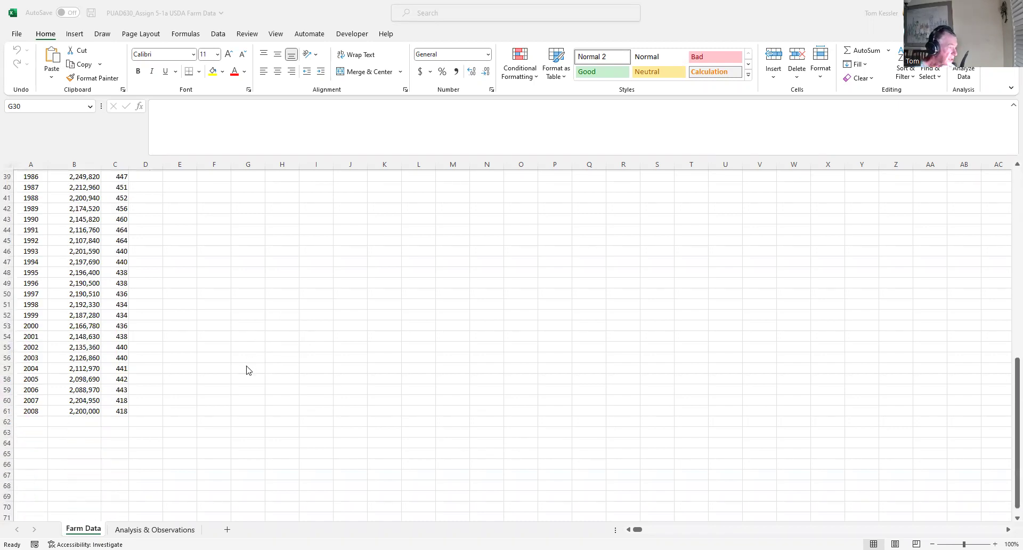
scroll(246, 370, up, 13)
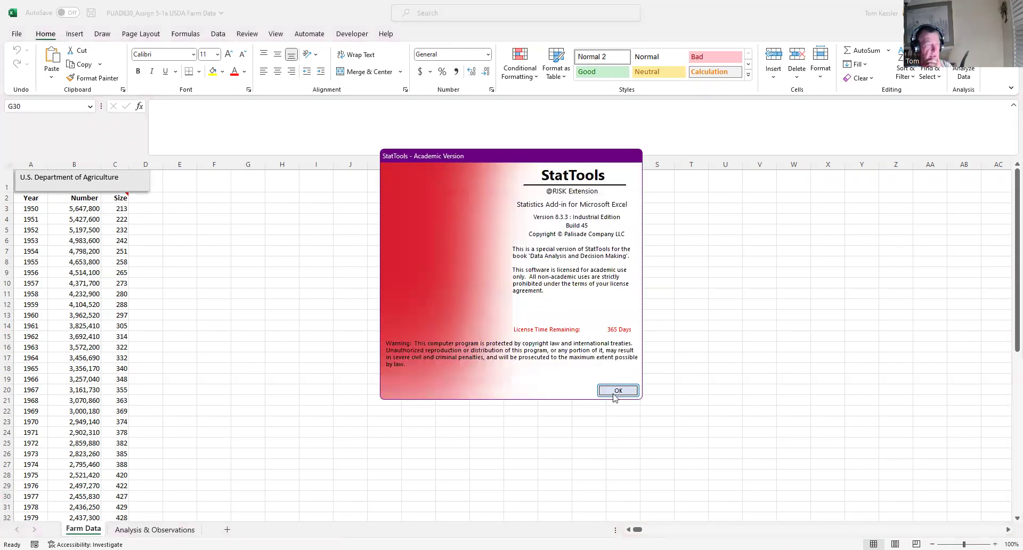
- Dismiss the StatTools licence notice and define a new StatTools data set from the range A2:C61 on the Farm Data sheet
click(616, 391)
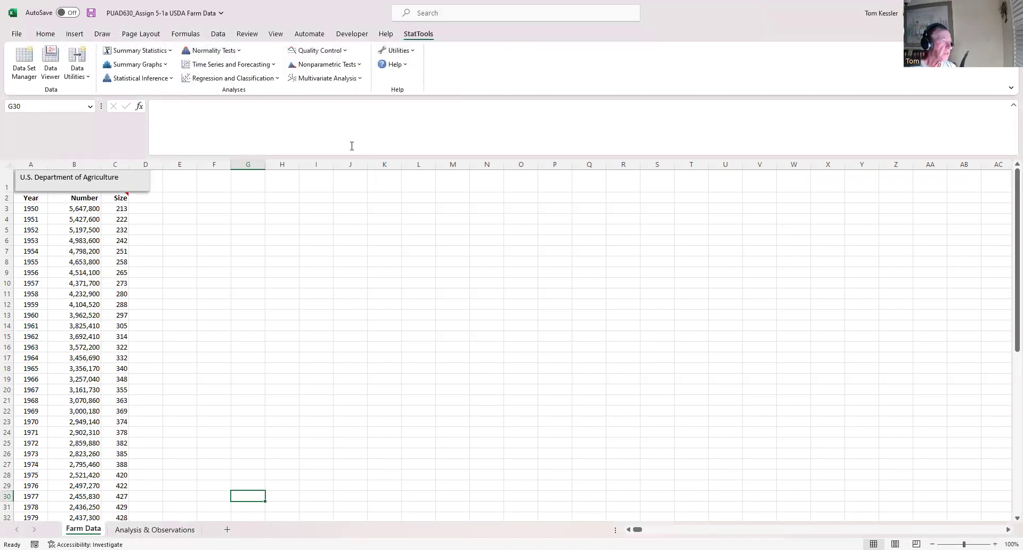
click(31, 66)
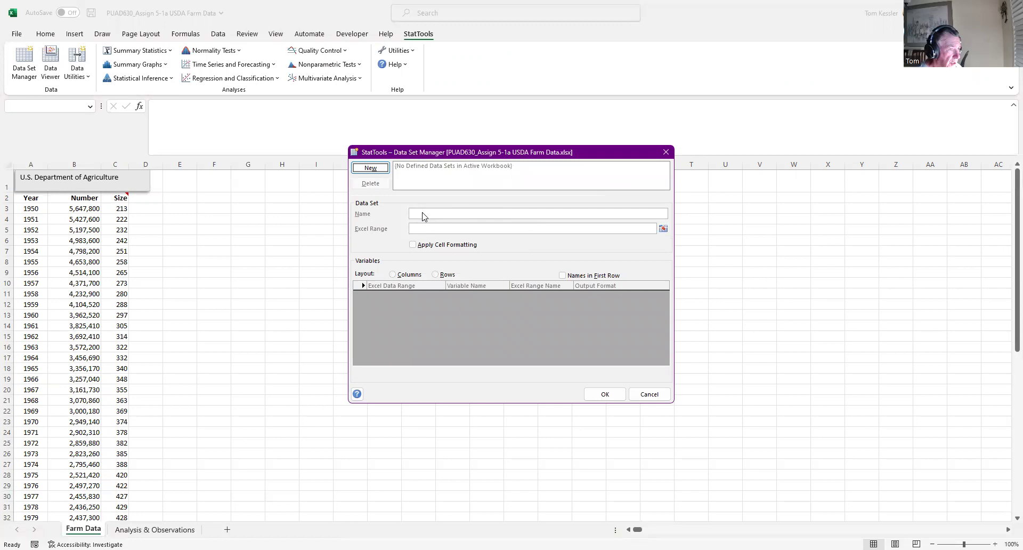
click(369, 168)
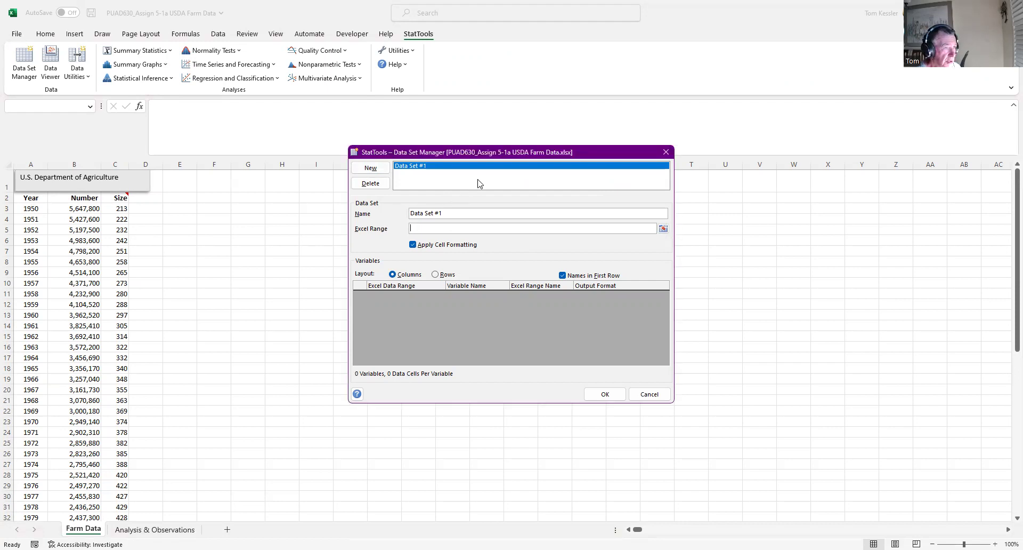
click(663, 229)
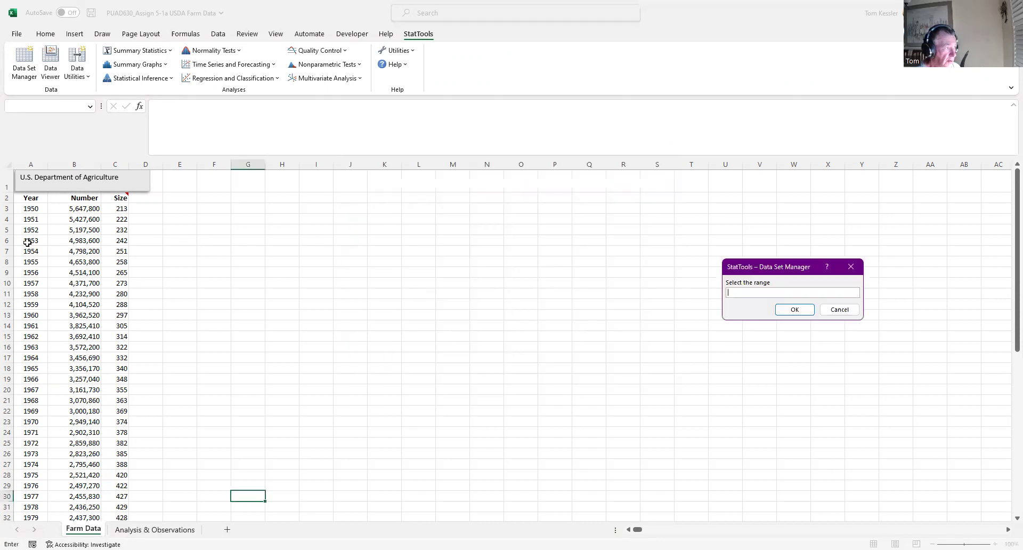
click(27, 198)
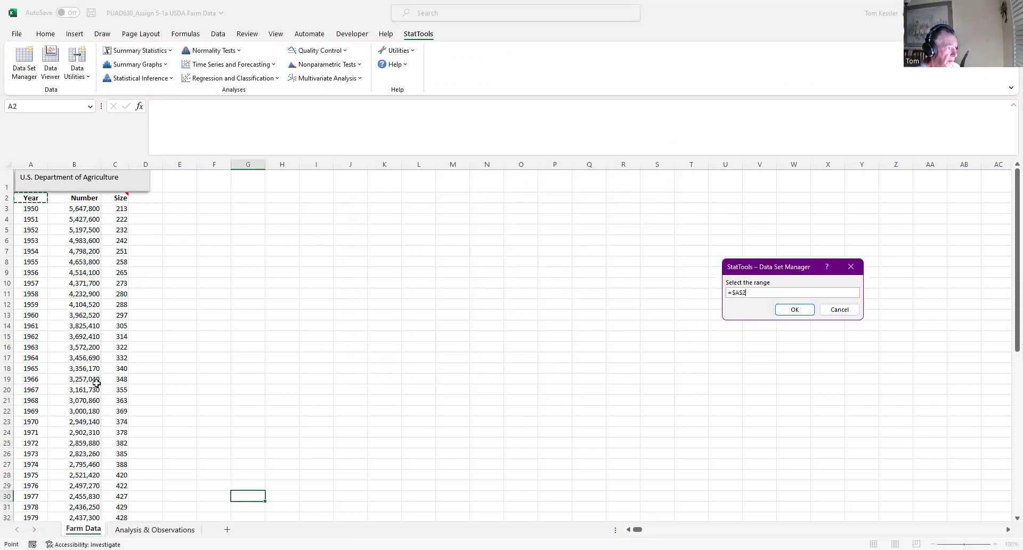
drag(108, 530, 119, 453)
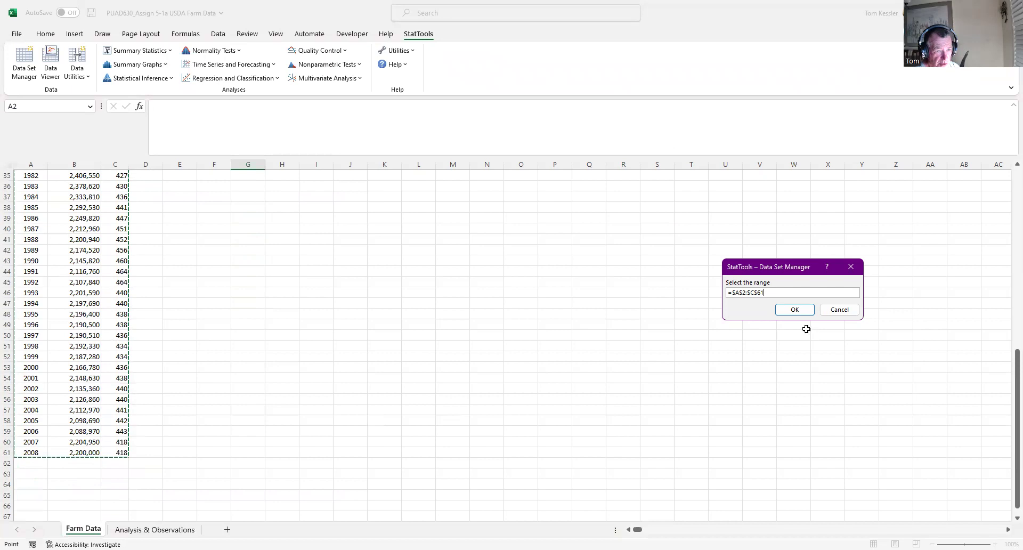
click(795, 308)
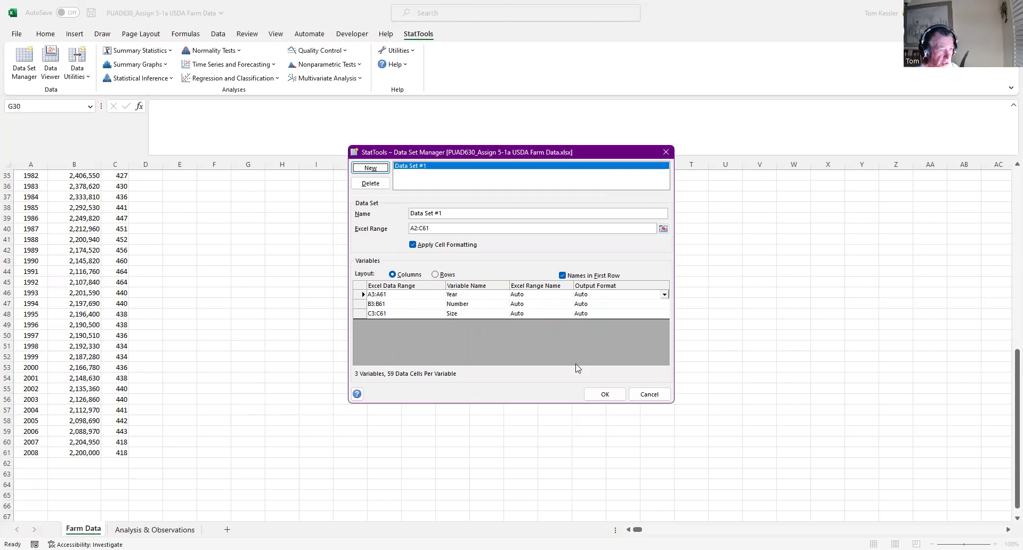
click(604, 394)
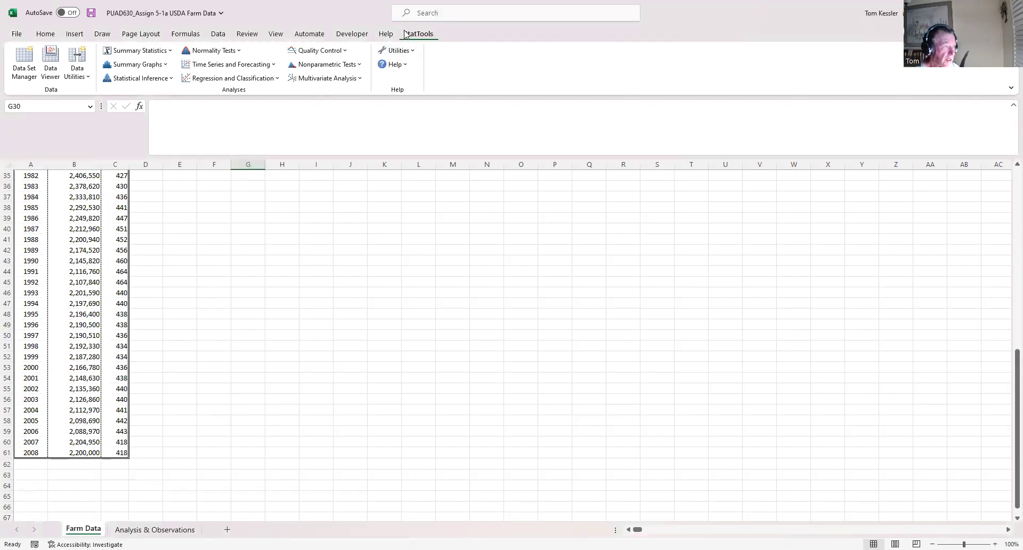
- Create a StatTools scatterplot from Data Set #1 with Number as the X variable and Size as the Y variable
click(164, 65)
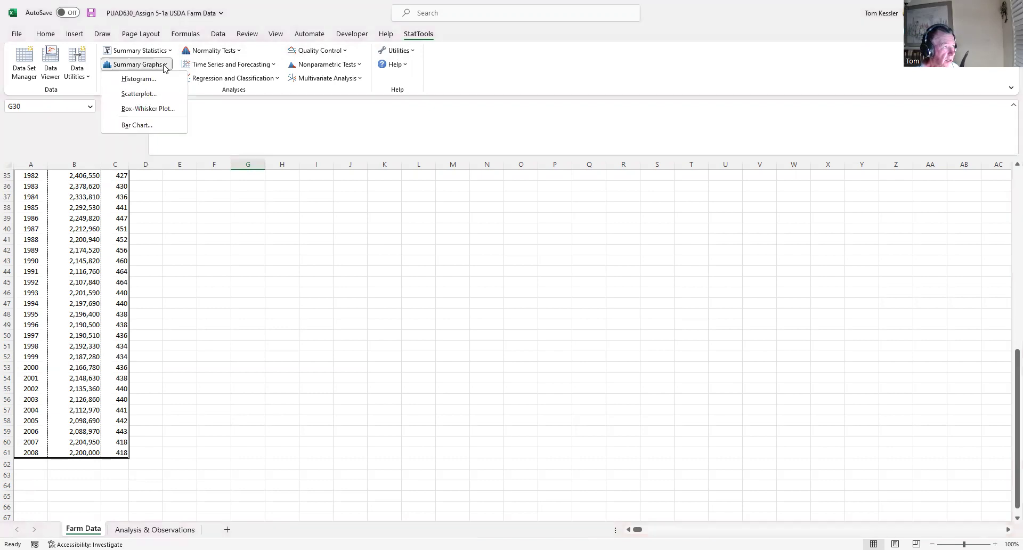
click(148, 94)
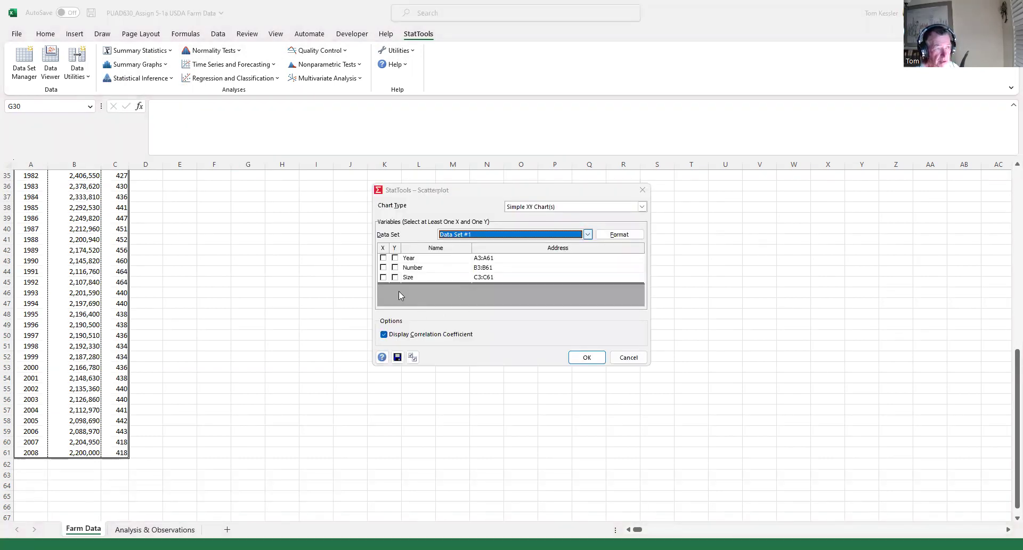
click(383, 267)
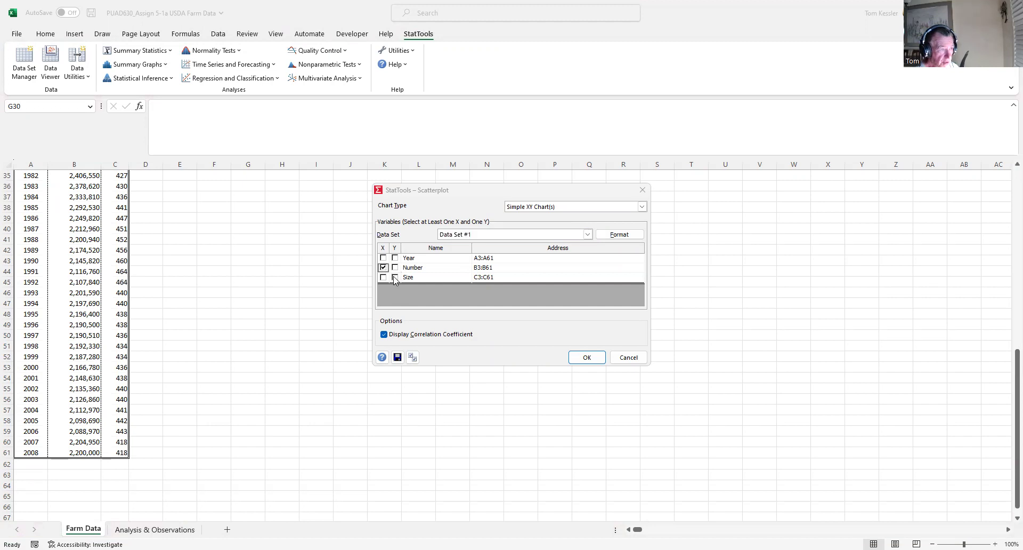
click(395, 277)
click(594, 357)
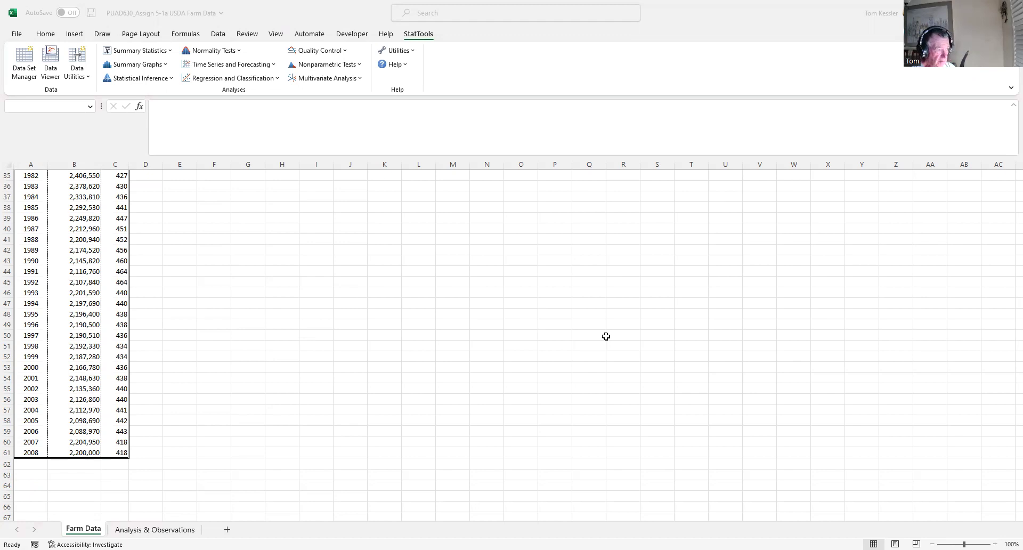
- Check the Farm Data and Analysis & Observations sheets, and examine the Scatterplot report's chart and correlation
click(92, 529)
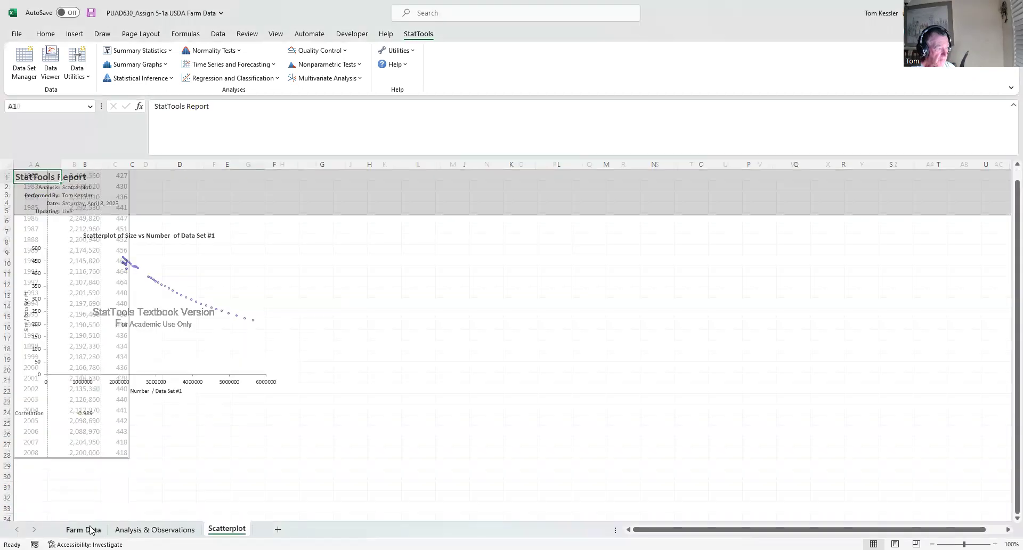
click(158, 530)
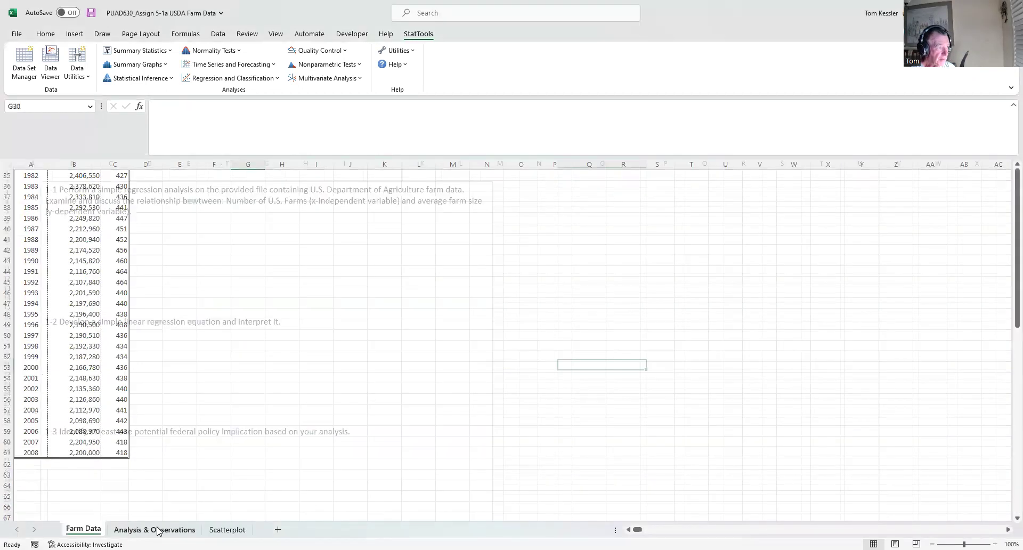
click(227, 529)
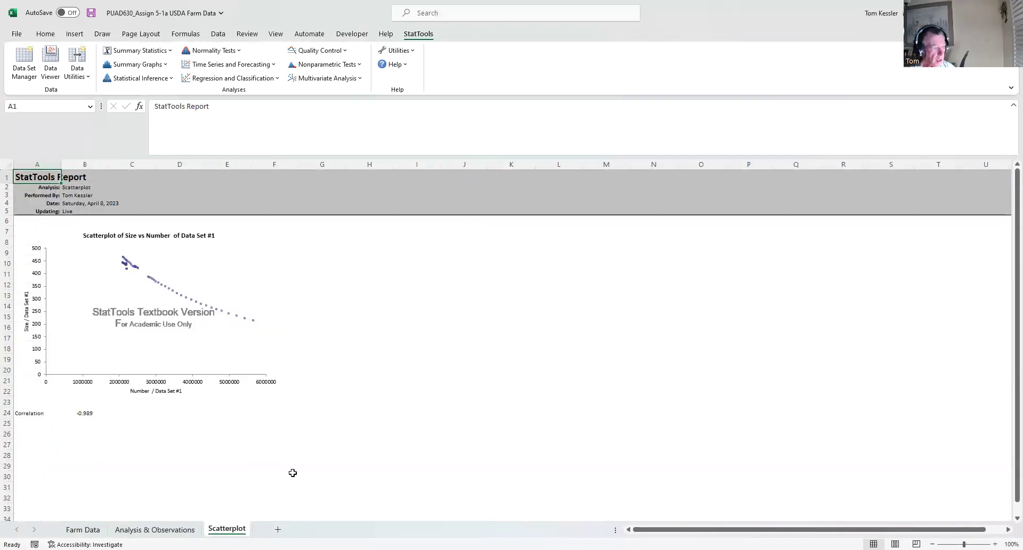
- Set up a multiple regression on the farm data with Number as the independent and Size as the dependent variable
click(83, 529)
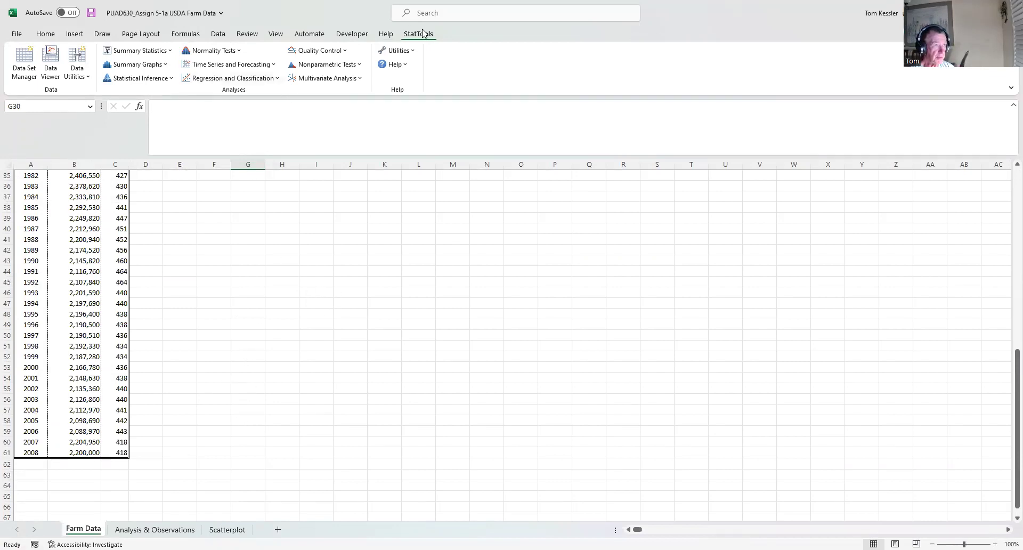
click(277, 80)
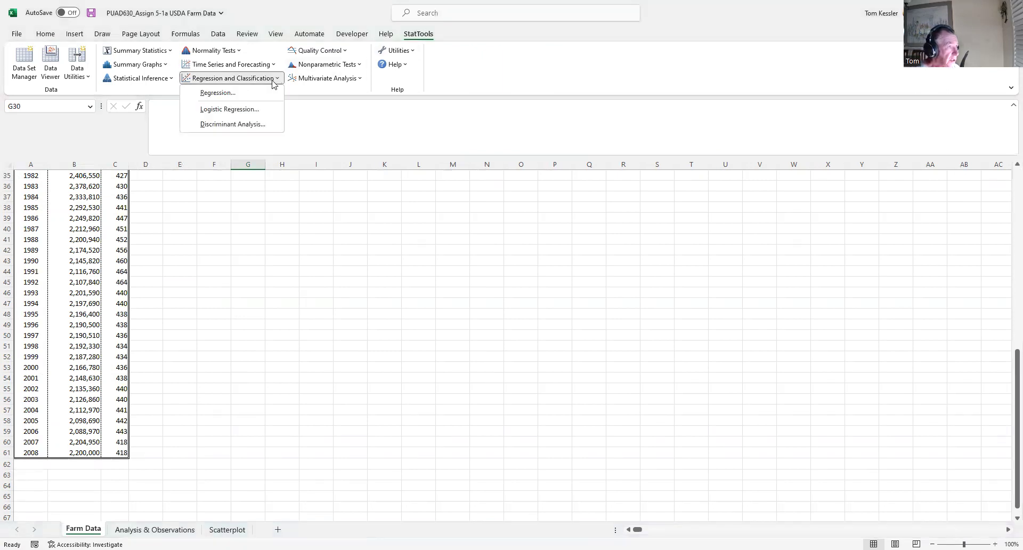
click(217, 94)
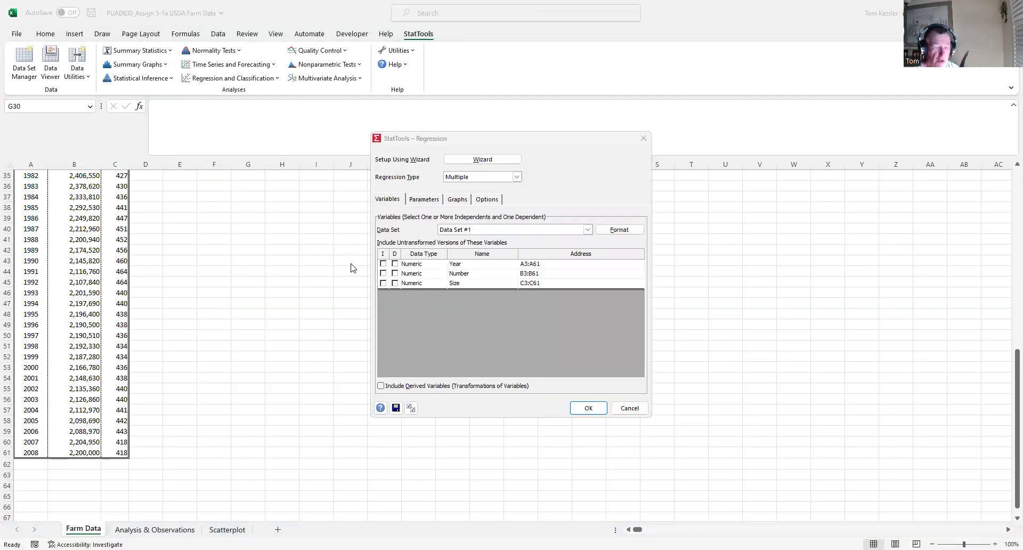
click(394, 284)
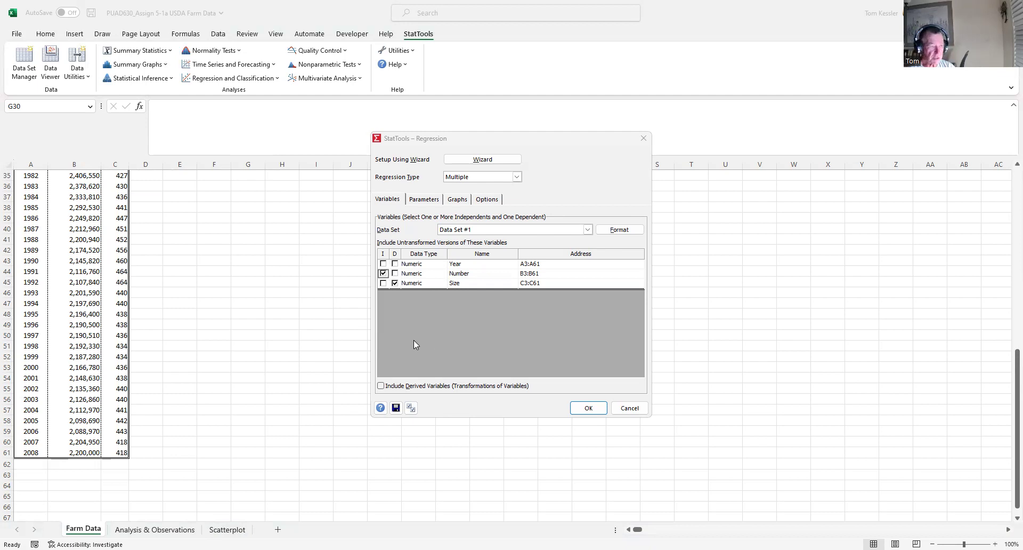
- Include the regression graphs Residuals vs Fitted Values, Residuals vs X-Values and Residuals vs Order Index
click(425, 200)
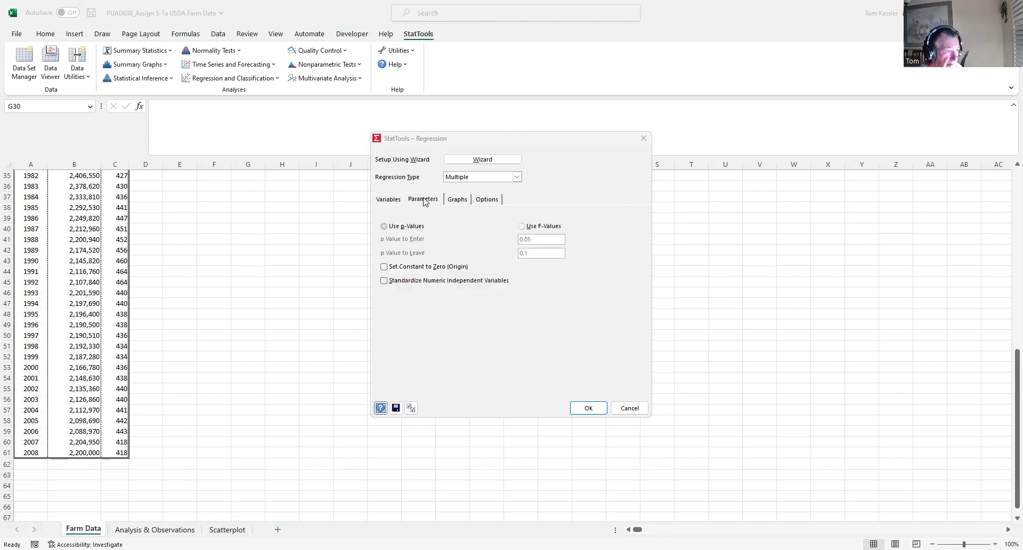
click(457, 203)
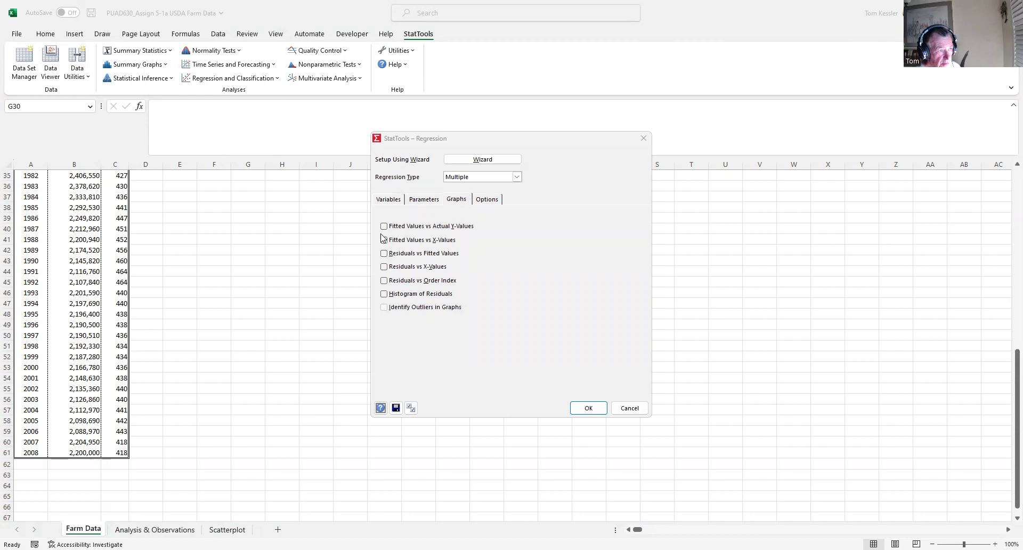
click(384, 254)
click(384, 267)
click(385, 281)
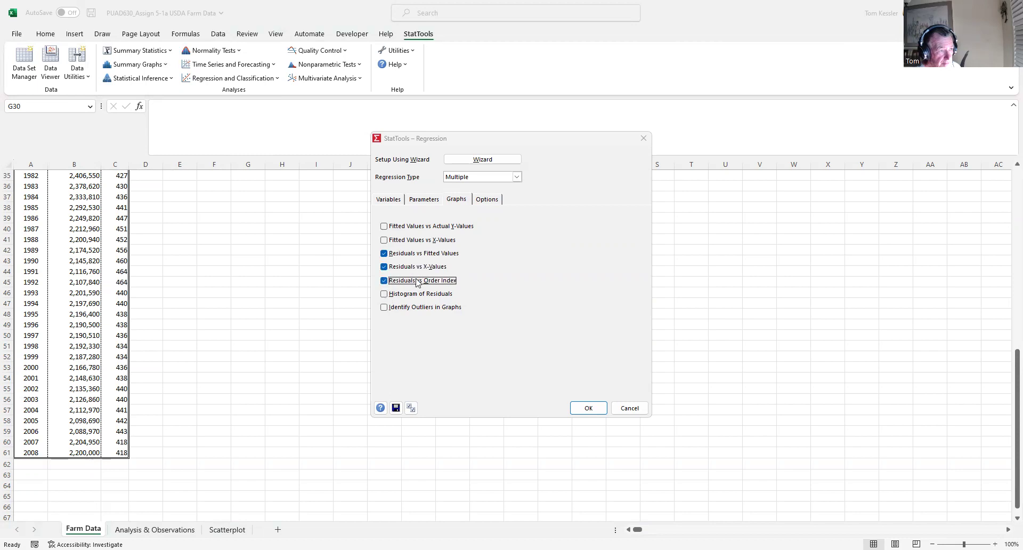
- Enable Display Regression Equation and run the regression
click(486, 200)
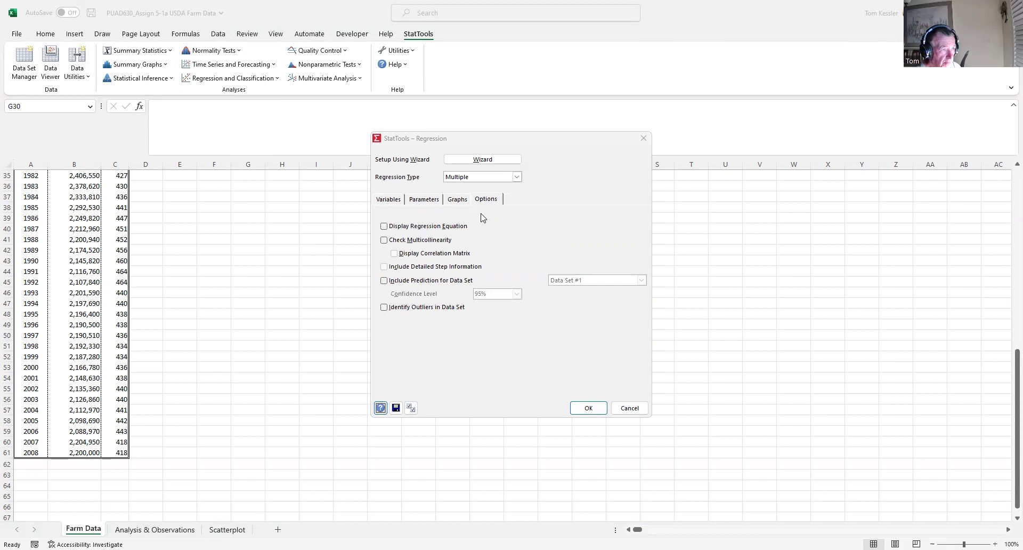
click(385, 226)
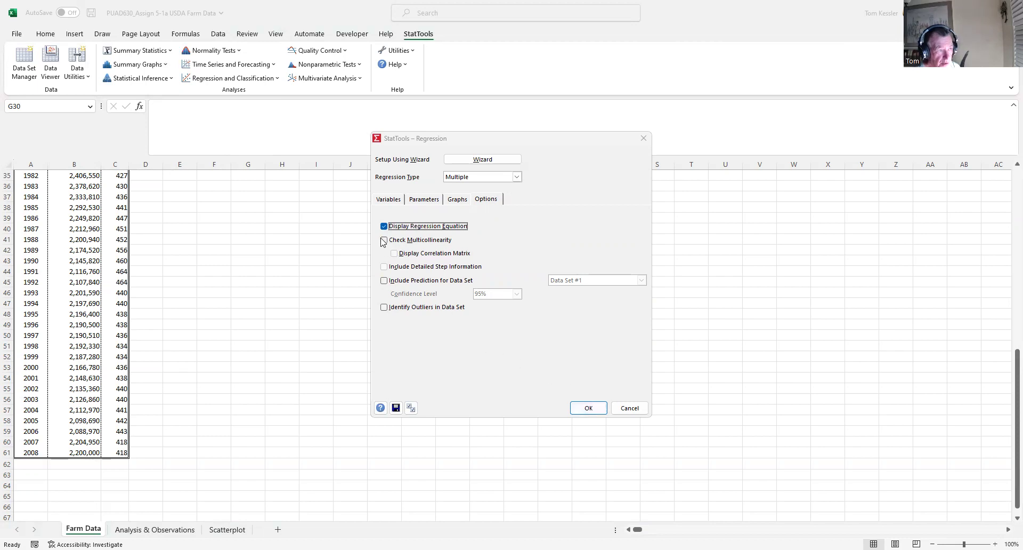
click(590, 408)
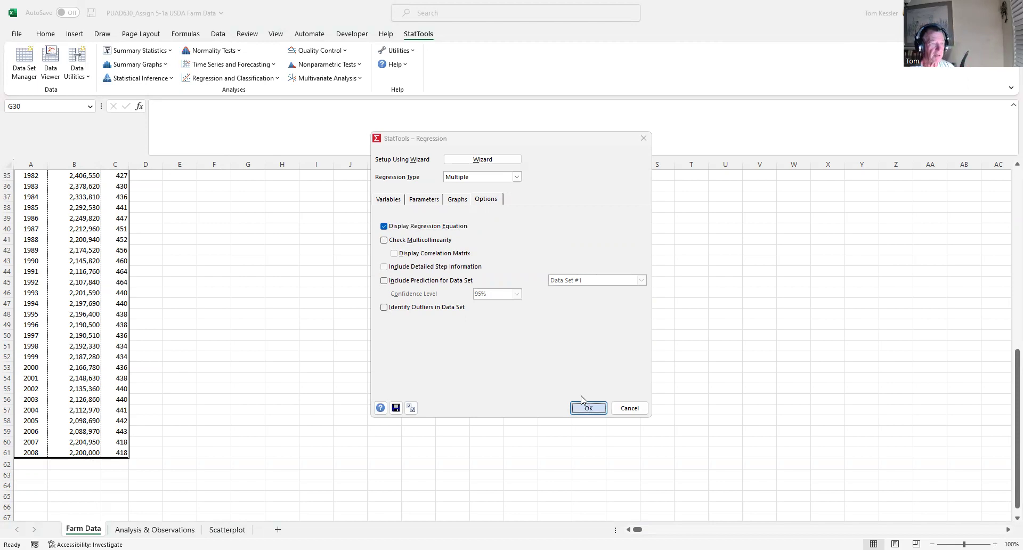